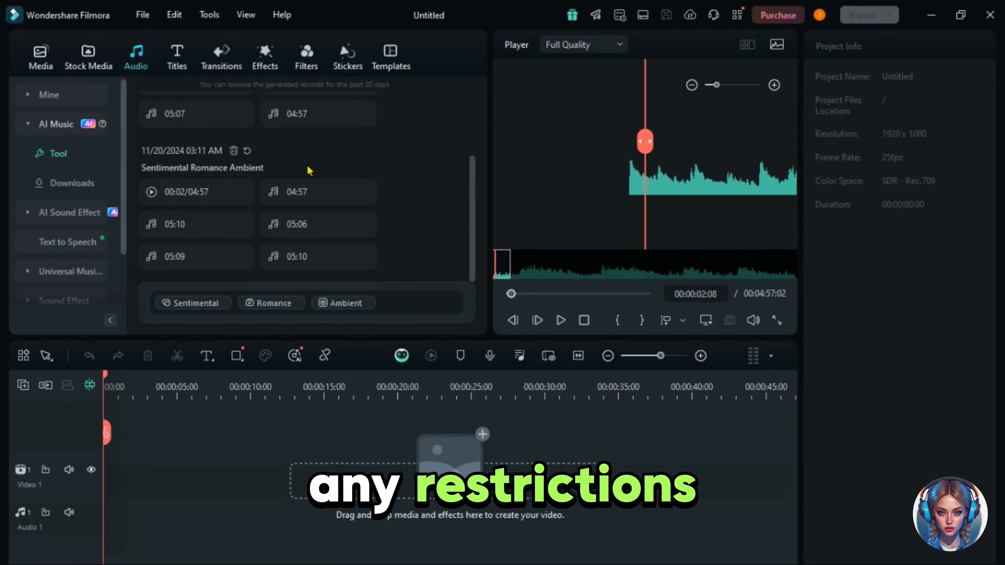
- Add the first 04:57 Sentimental Romance Ambient track to the timeline
{"action": "left_click", "coordinate": [221, 194]}
{"action": "right_click", "coordinate": [373, 528]}
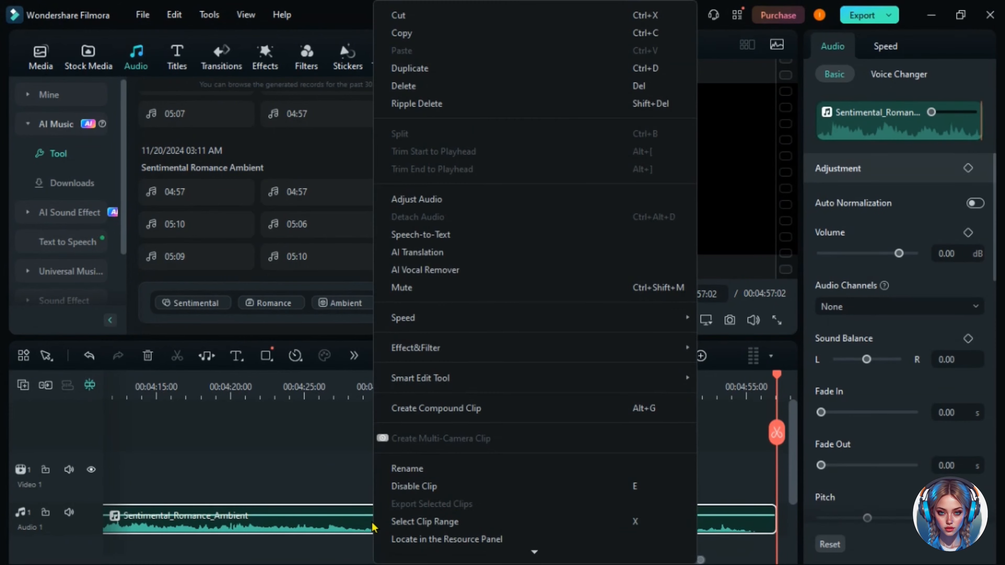
{"action": "left_click", "coordinate": [492, 458]}
- Export the music track locally in MP3 format
{"action": "left_click", "coordinate": [863, 15]}
{"action": "left_click", "coordinate": [595, 227]}
{"action": "scroll", "coordinate": [617, 336], "scroll_direction": "down", "scroll_amount": 5}
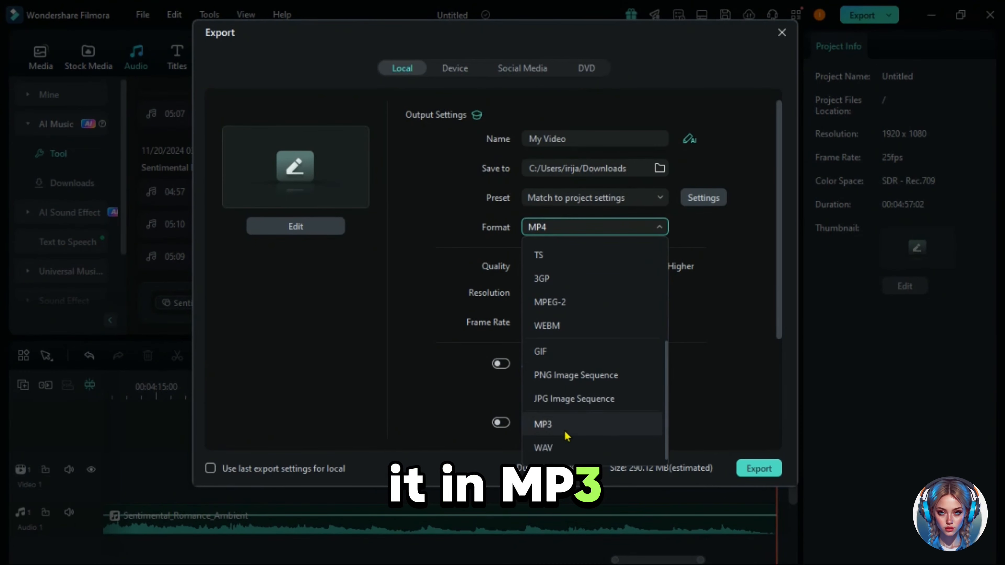
{"action": "left_click", "coordinate": [562, 422]}
{"action": "left_click", "coordinate": [758, 469]}
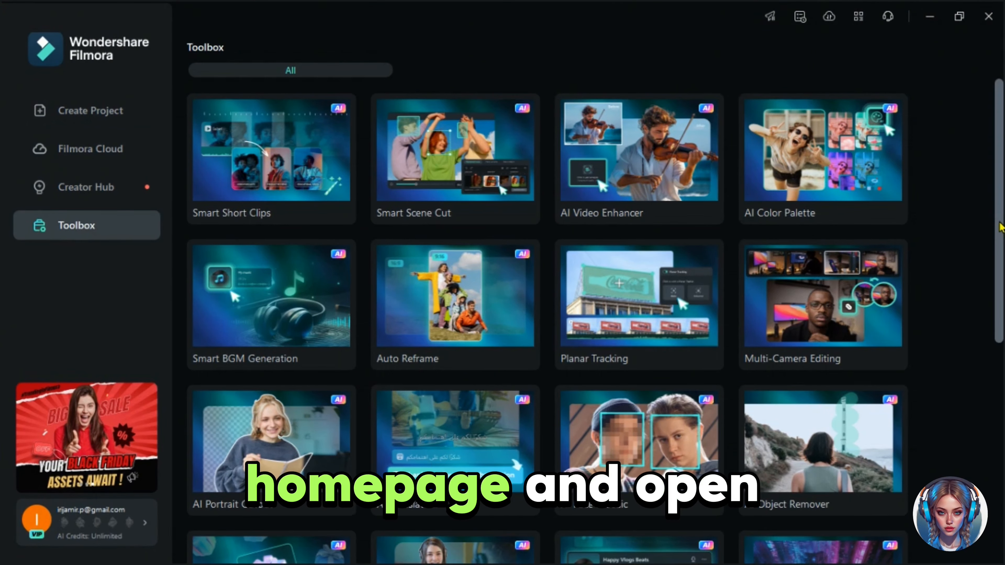
- Find the AI Image tool in the Toolbox and open it
{"action": "scroll", "coordinate": [547, 316], "scroll_direction": "down", "scroll_amount": 2}
{"action": "scroll", "coordinate": [1002, 334], "scroll_direction": "down", "scroll_amount": 3}
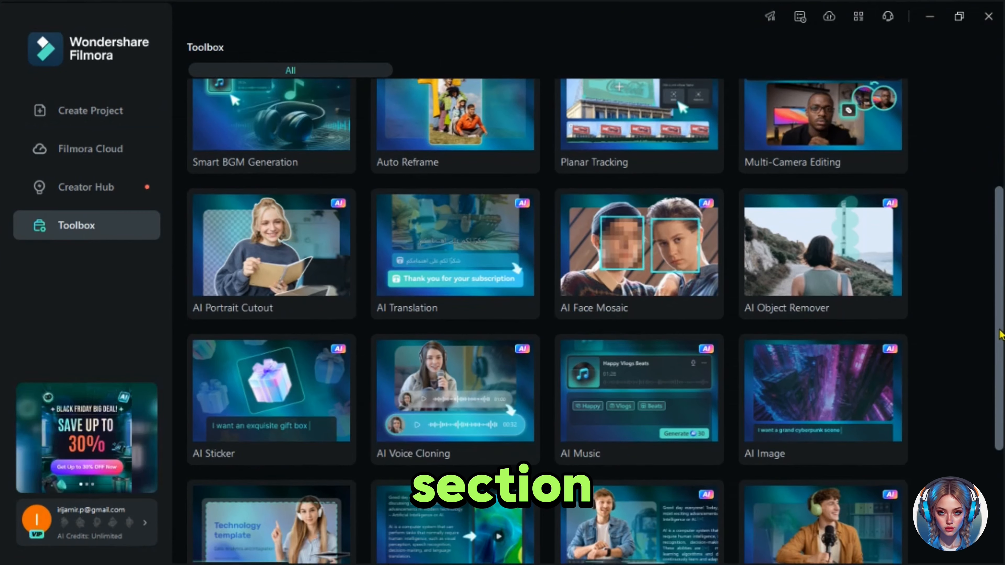
{"action": "left_click_drag", "start_coordinate": [1000, 340], "coordinate": [1000, 365]}
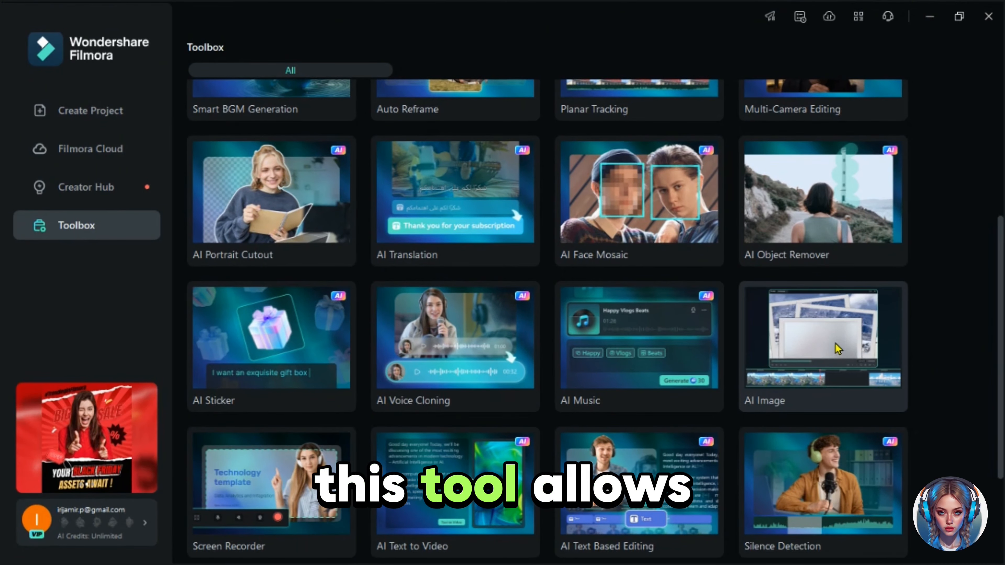
{"action": "left_click", "coordinate": [842, 346]}
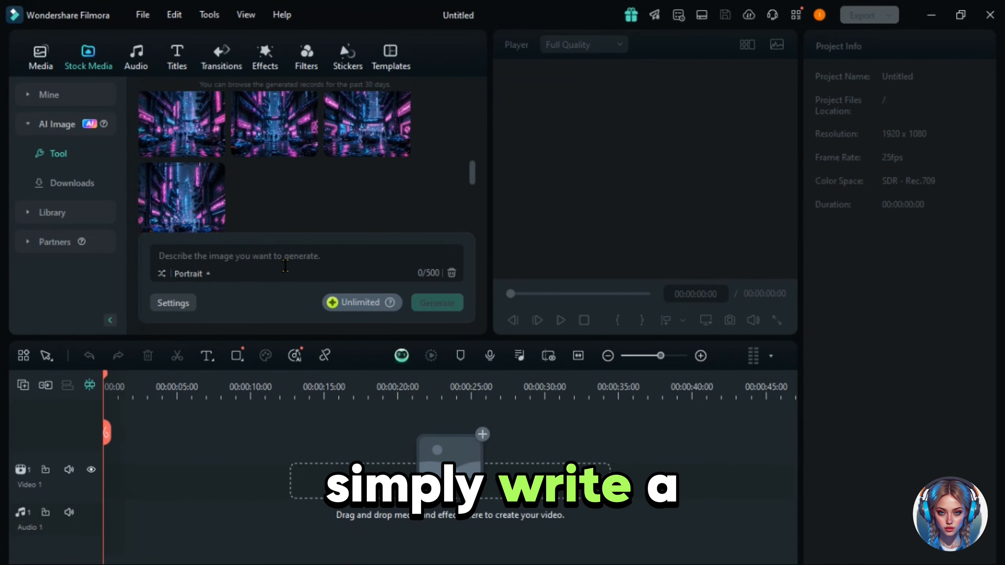
- Generate images from the calm park prompt with a headphone-wearing reader and cat, using the ACG style and a 16:9 aspect ratio
{"action": "key", "text": "ctrl+v"}
{"action": "scroll", "coordinate": [366, 239], "scroll_direction": "up", "scroll_amount": 3}
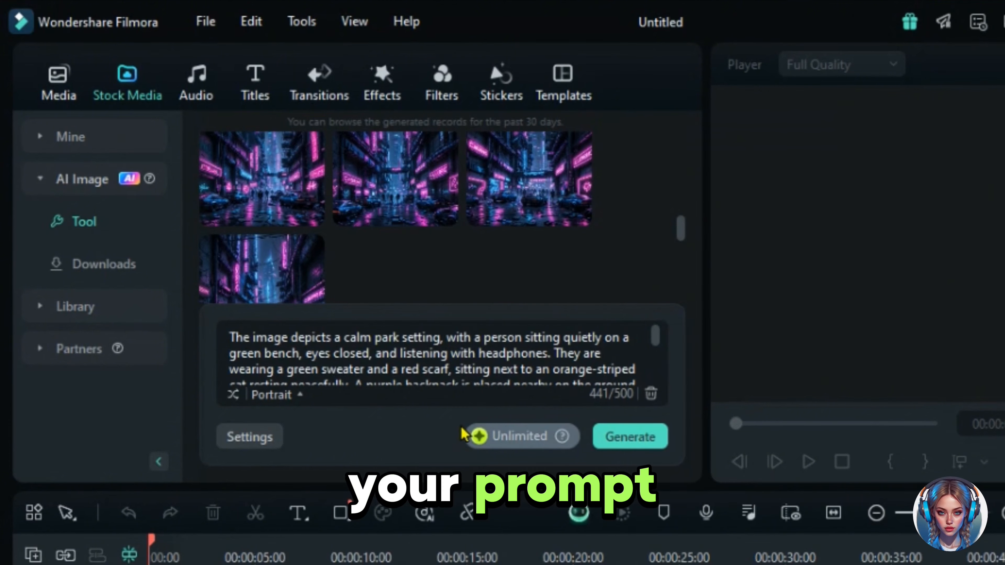
{"action": "left_click", "coordinate": [271, 395]}
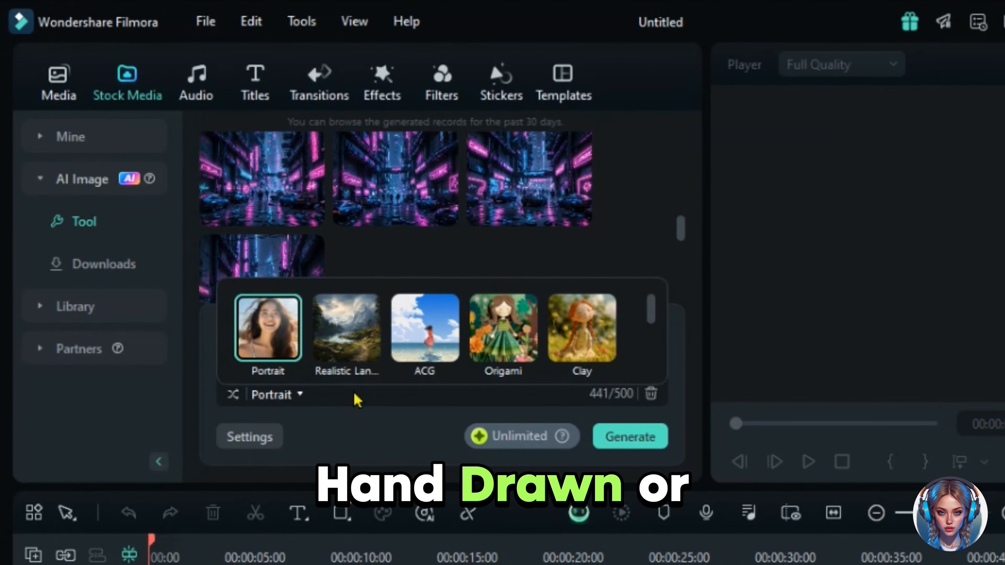
{"action": "mouse_move", "coordinate": [651, 319]}
{"action": "left_mouse_down"}
{"action": "mouse_move", "coordinate": [652, 364]}
{"action": "mouse_move", "coordinate": [651, 311]}
{"action": "left_mouse_up"}
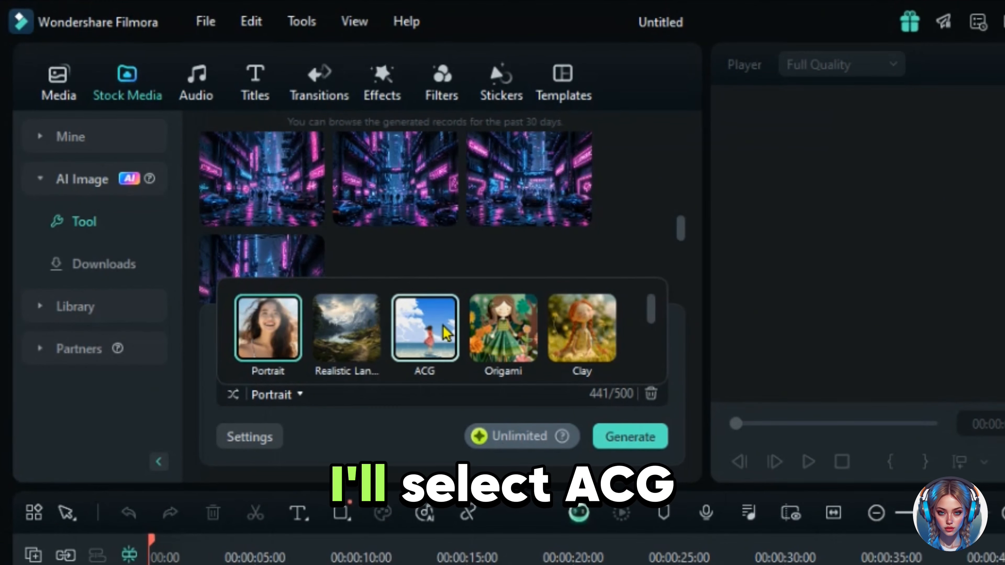
{"action": "left_click", "coordinate": [438, 339]}
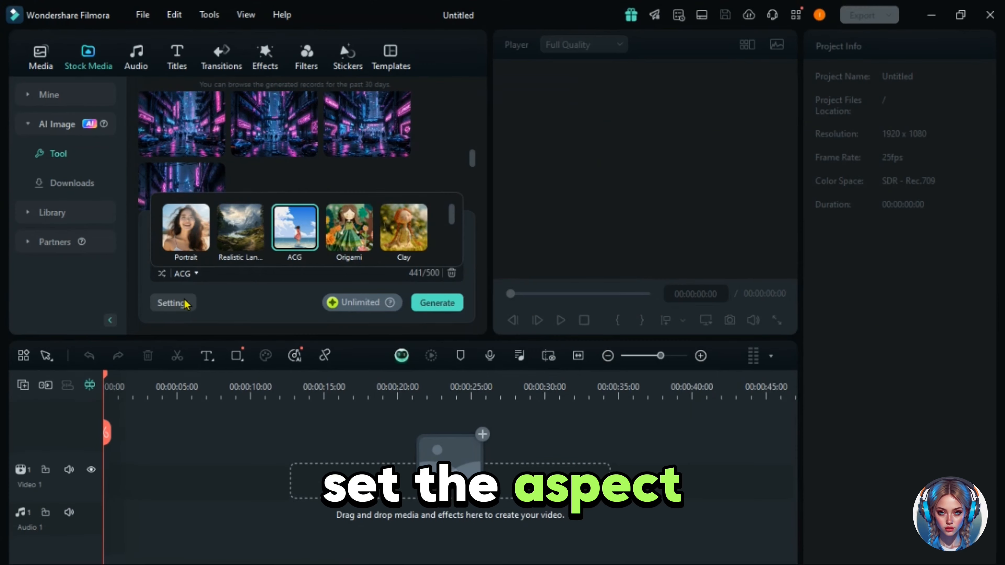
{"action": "left_click", "coordinate": [259, 438]}
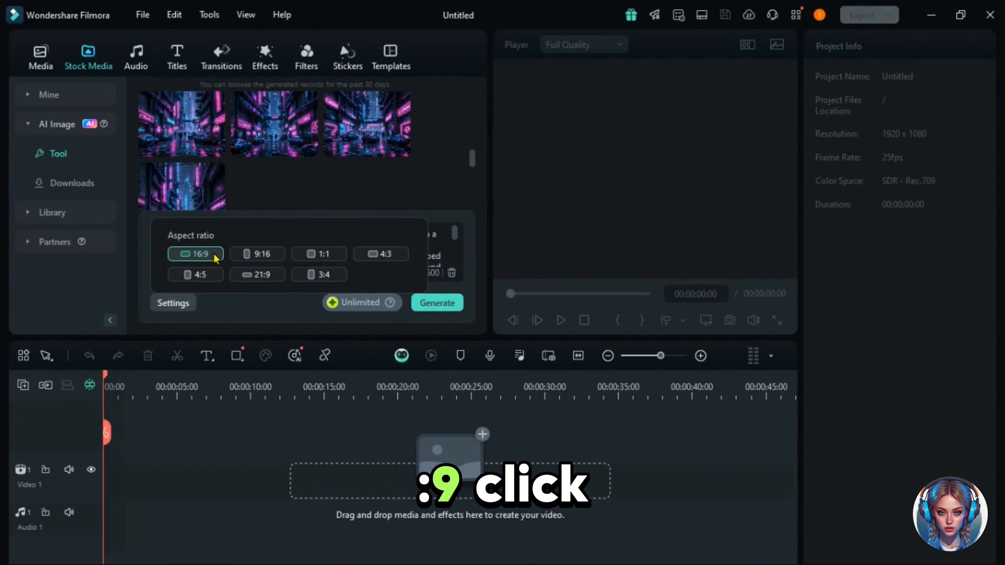
{"action": "left_click", "coordinate": [437, 303]}
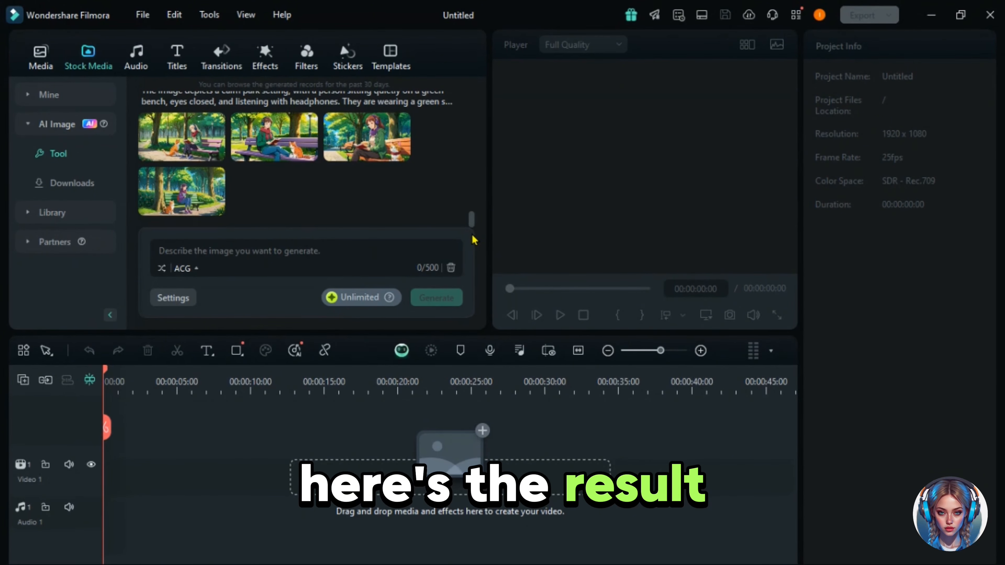
- Preview the generated park images one after another to compare them
{"action": "double_click", "coordinate": [178, 144]}
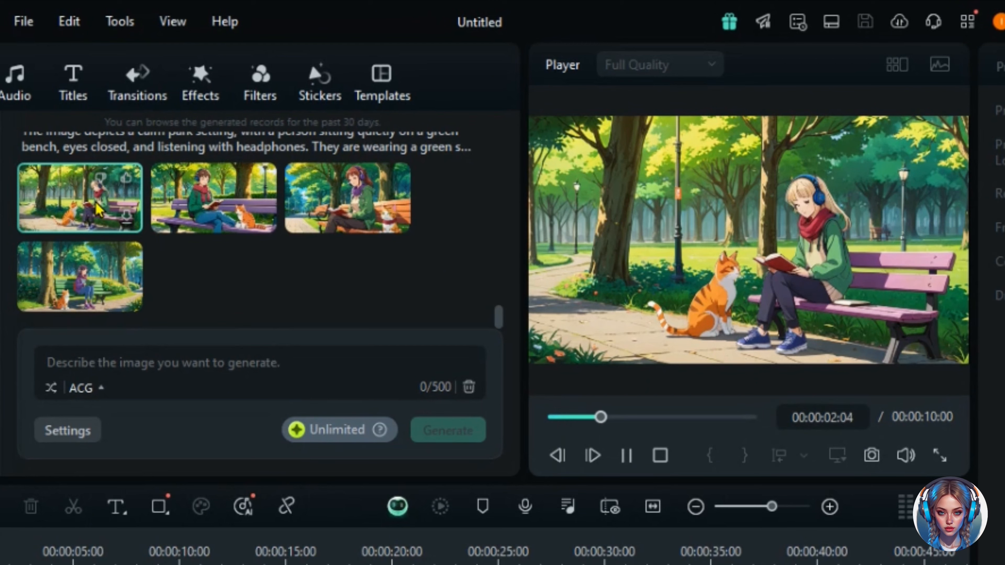
{"action": "left_click", "coordinate": [177, 197]}
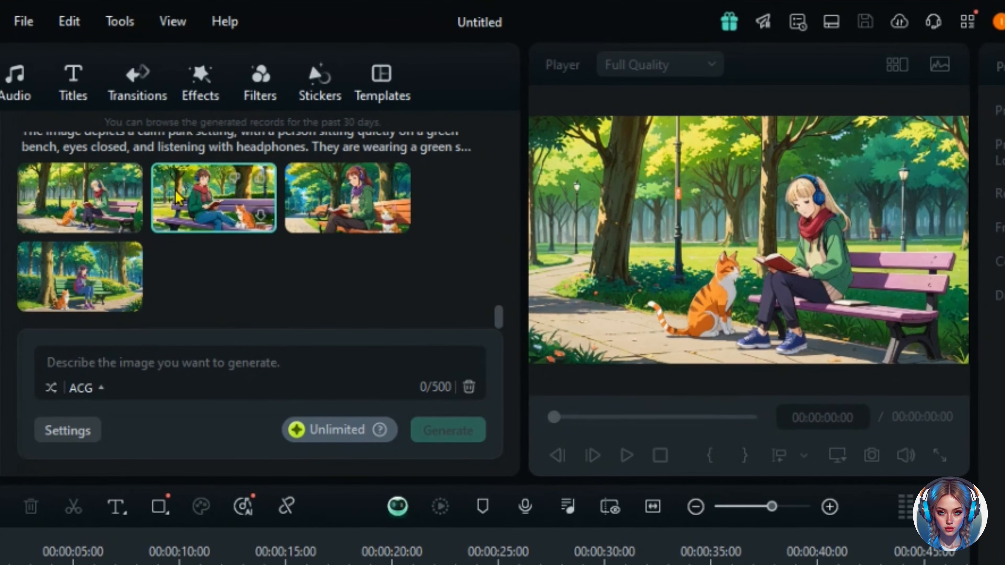
{"action": "double_click", "coordinate": [177, 197]}
{"action": "double_click", "coordinate": [347, 206]}
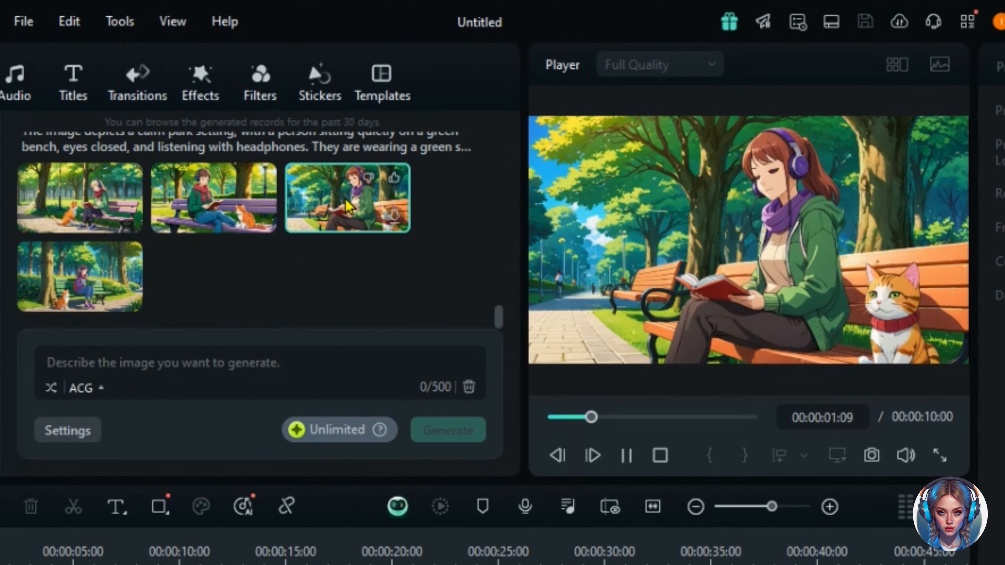
{"action": "left_click", "coordinate": [83, 276]}
- Add the third generated park image to the timeline and take a snapshot of its frame
{"action": "left_click", "coordinate": [395, 218]}
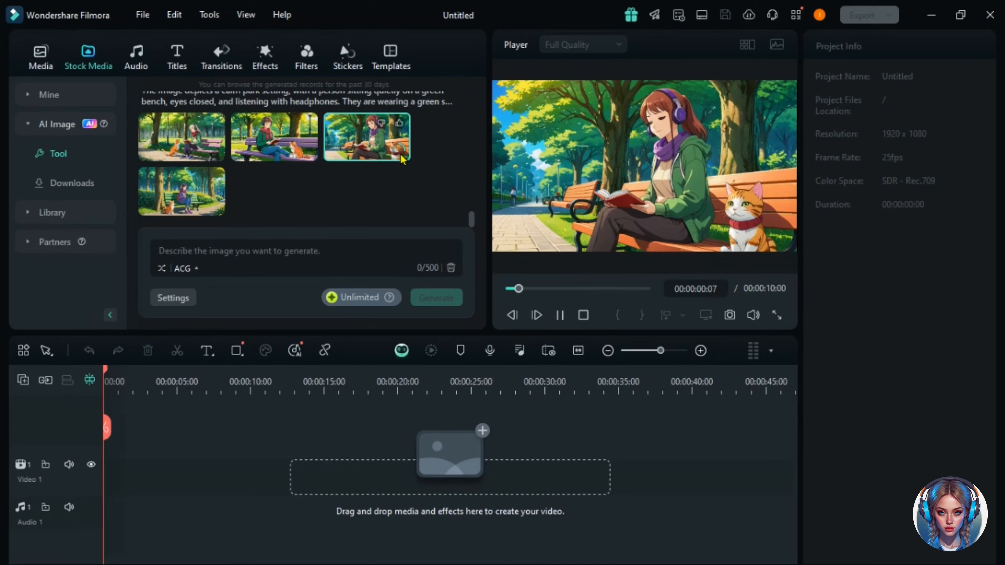
{"action": "left_click", "coordinate": [395, 218]}
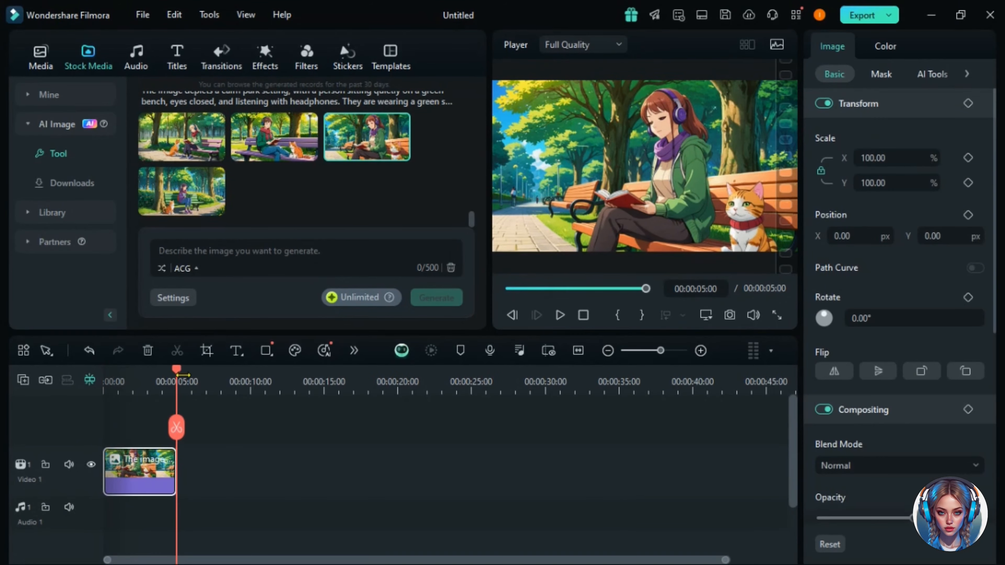
{"action": "left_click_drag", "start_coordinate": [183, 374], "coordinate": [128, 374]}
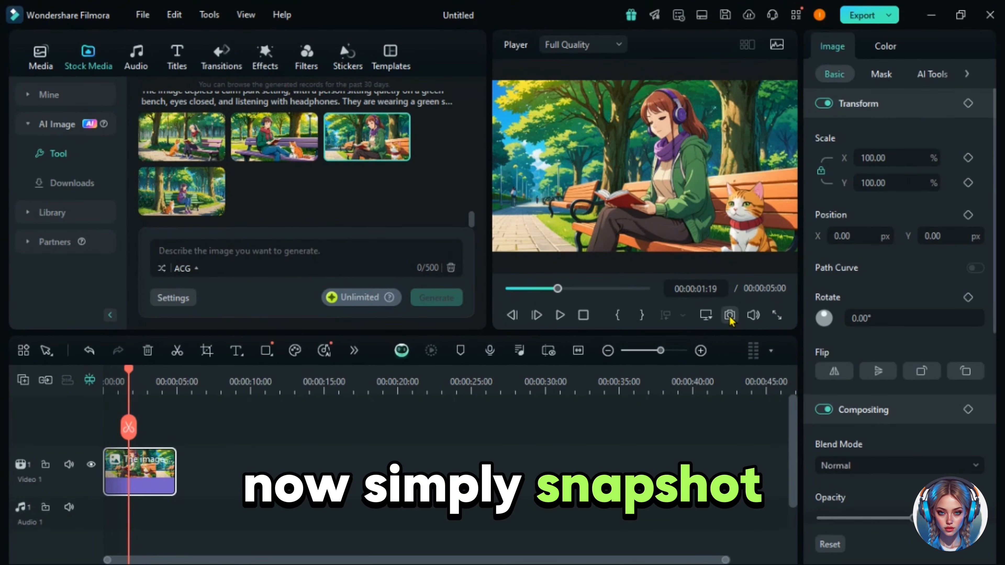
{"action": "left_click", "coordinate": [730, 314]}
{"action": "left_click", "coordinate": [623, 240]}
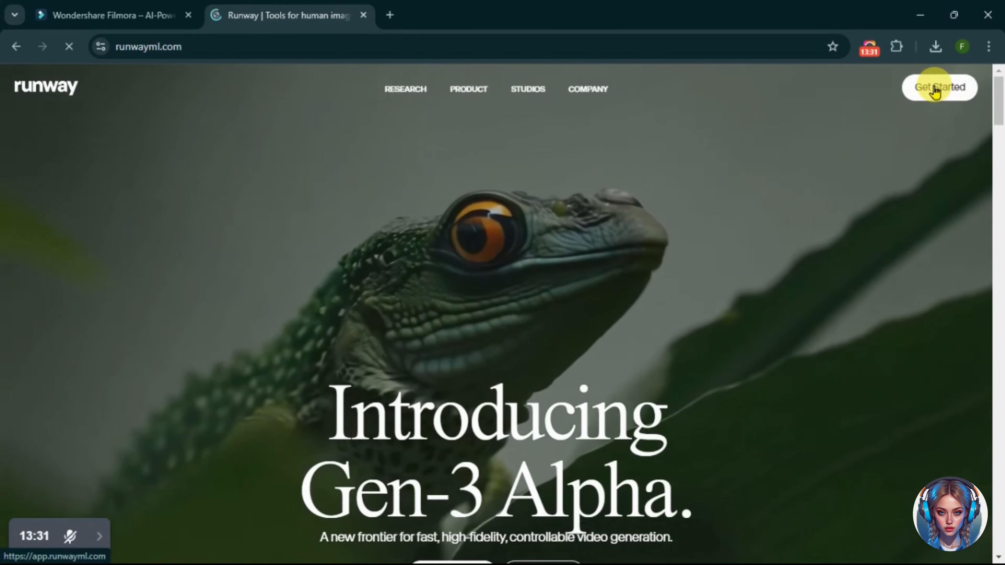
- Switch to Runway and generate a 10s video from Snapshot.PNG with the prompt "trees moving with wind, girl reading book enjoying song, cat blinking, realistic cozy scene"
{"action": "left_click", "coordinate": [940, 90]}
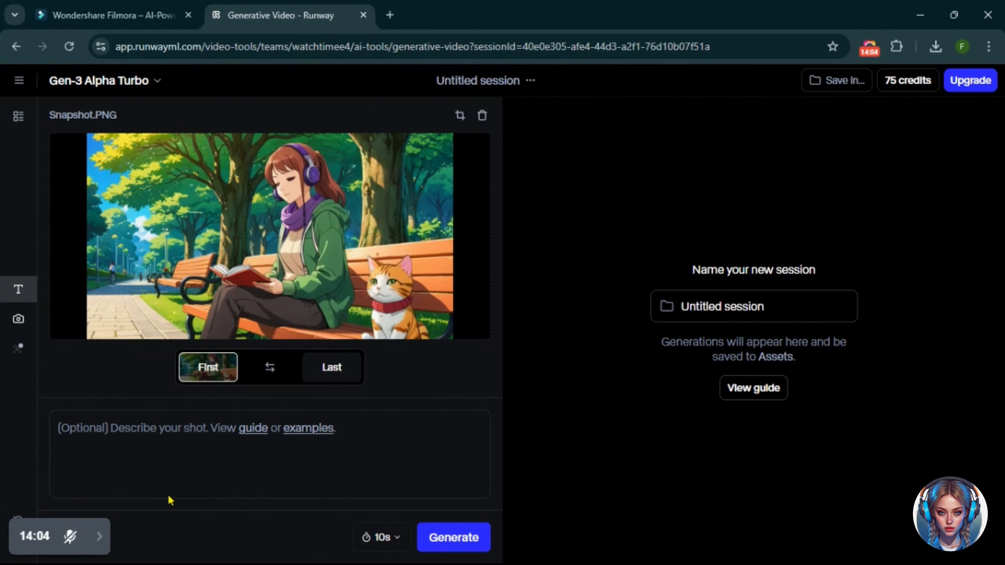
{"action": "left_click", "coordinate": [488, 548]}
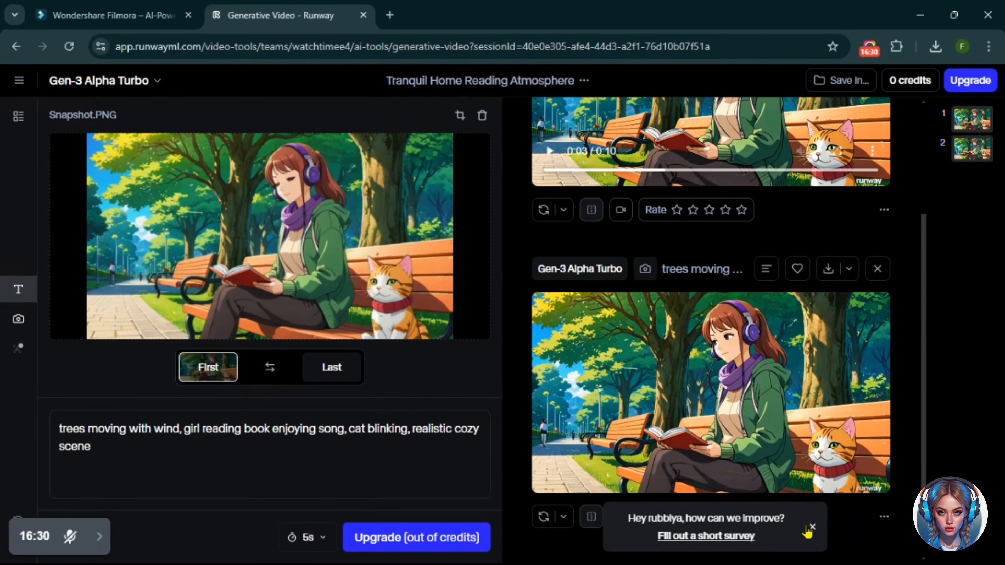
- Watch the second generated Runway video in full screen, and leave the full-screen view
{"action": "left_click", "coordinate": [839, 459]}
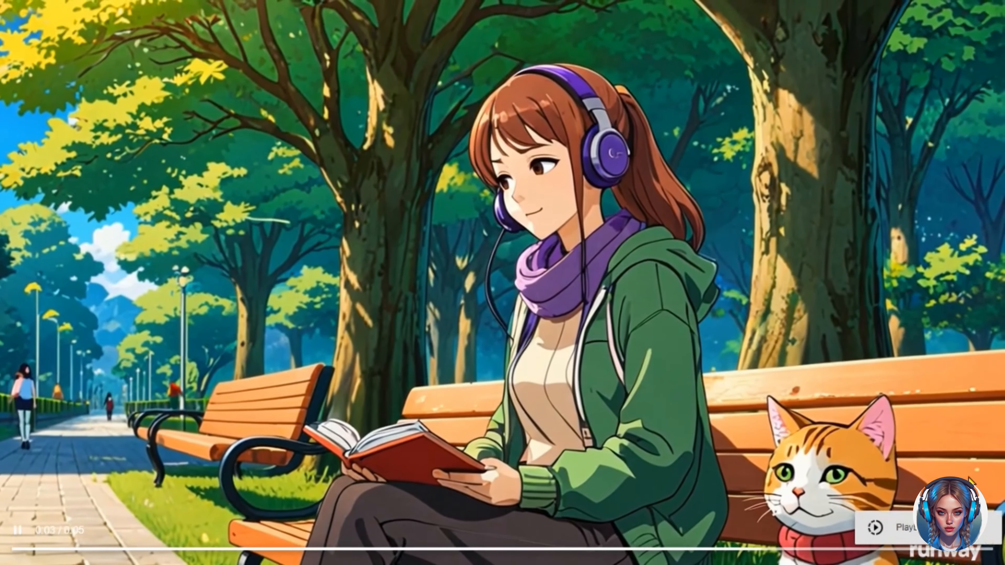
{"action": "left_click", "coordinate": [988, 535]}
{"action": "key", "text": "Escape"}
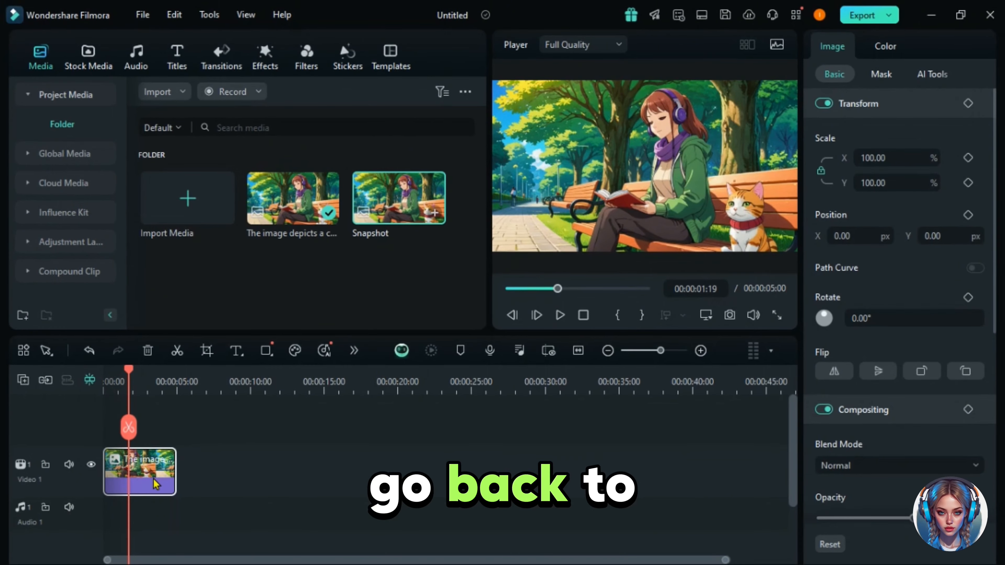
- Switch to Filmora and replace the static image clip on the timeline with the imported Gen-3 Alpha Turbo video
{"action": "right_click", "coordinate": [152, 476]}
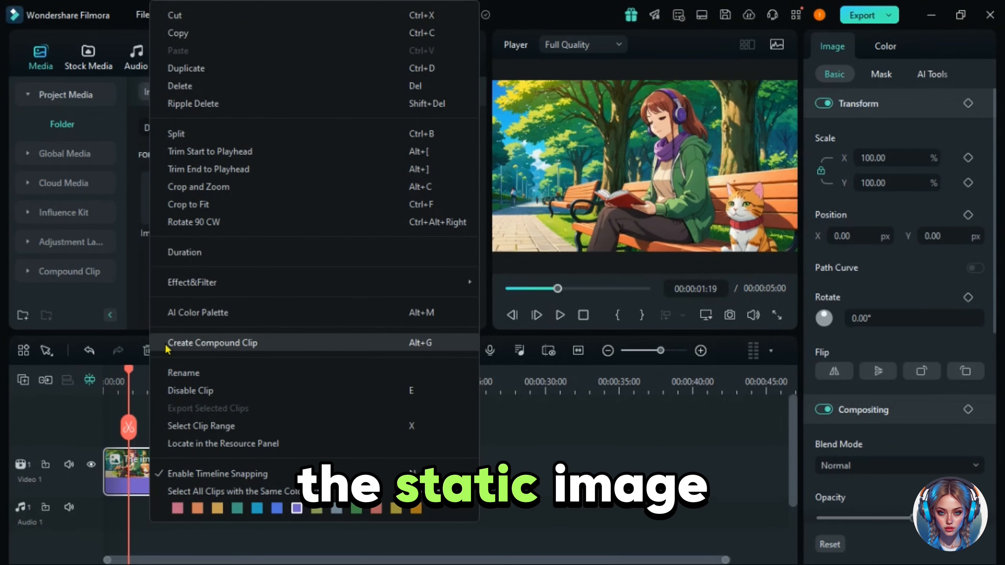
{"action": "left_click", "coordinate": [181, 86]}
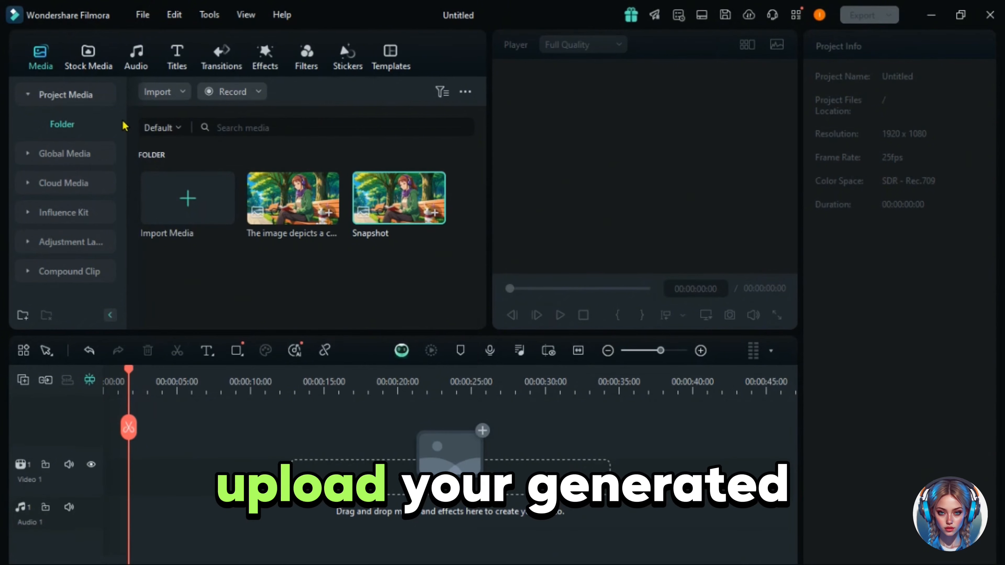
{"action": "left_click", "coordinate": [187, 198]}
{"action": "left_click", "coordinate": [368, 323]}
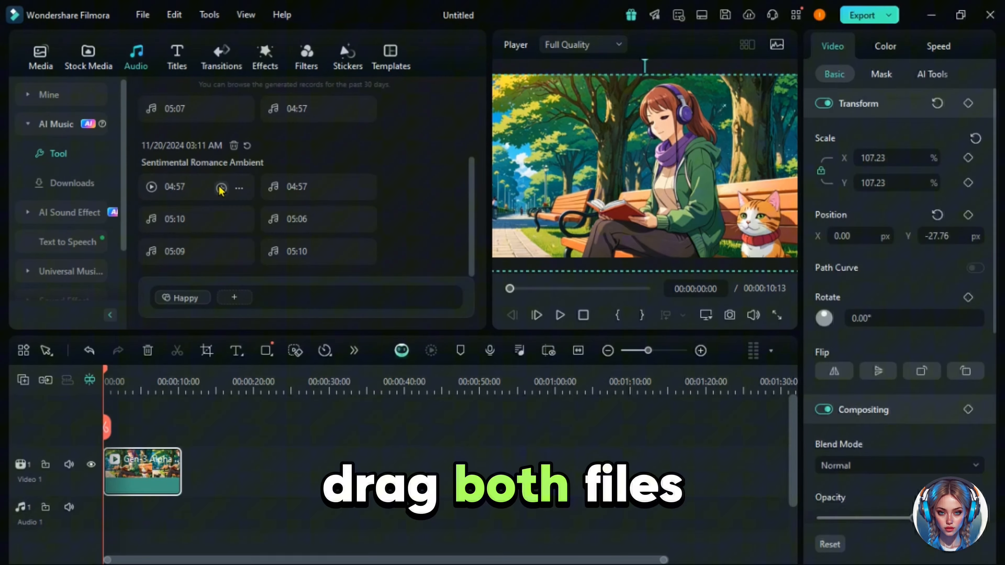
- Add the first 04:57 Sentimental Romance Ambient track under the video and slow the video clip to a uniform speed of 0.74
{"action": "left_click", "coordinate": [221, 190]}
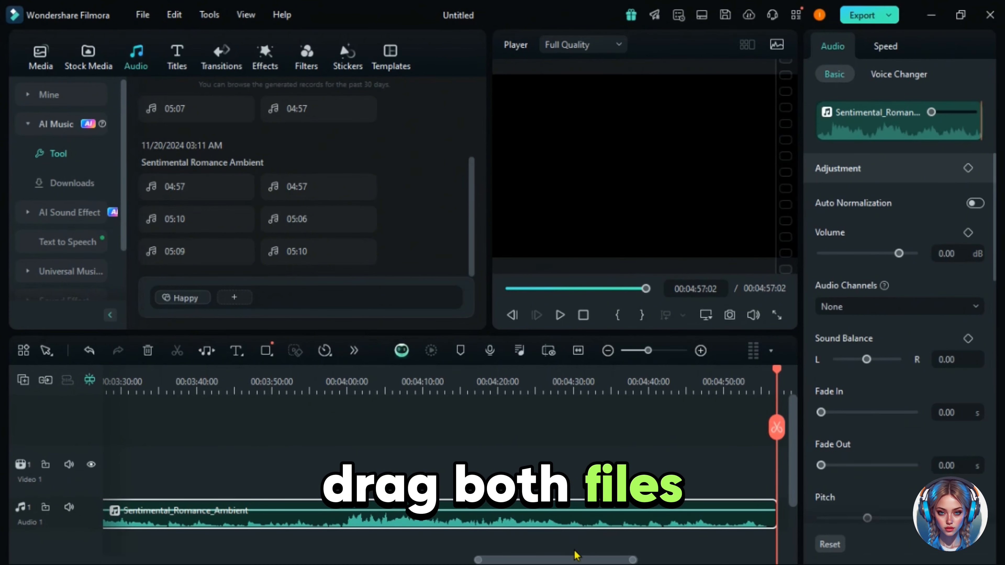
{"action": "left_click", "coordinate": [133, 414]}
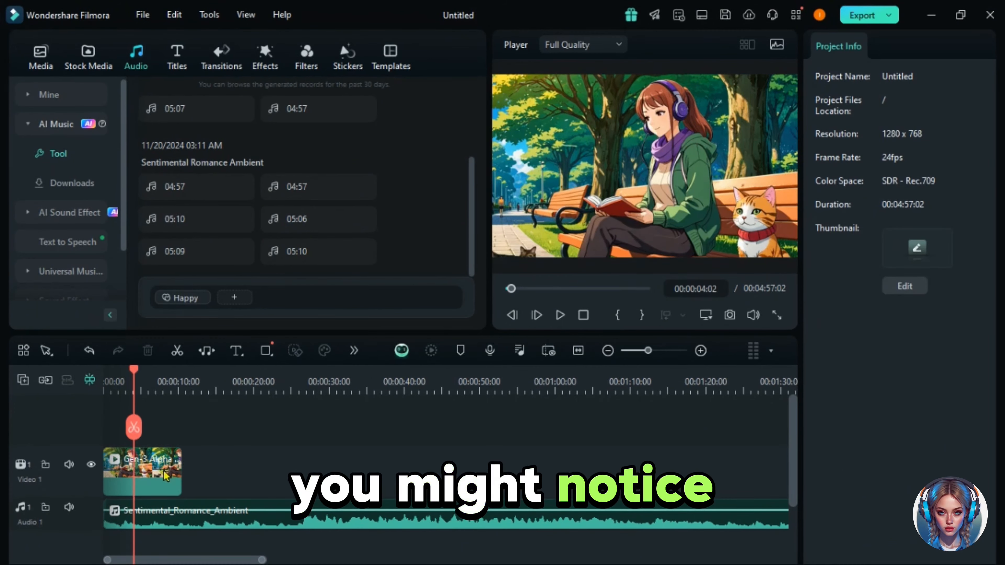
{"action": "left_click", "coordinate": [149, 472]}
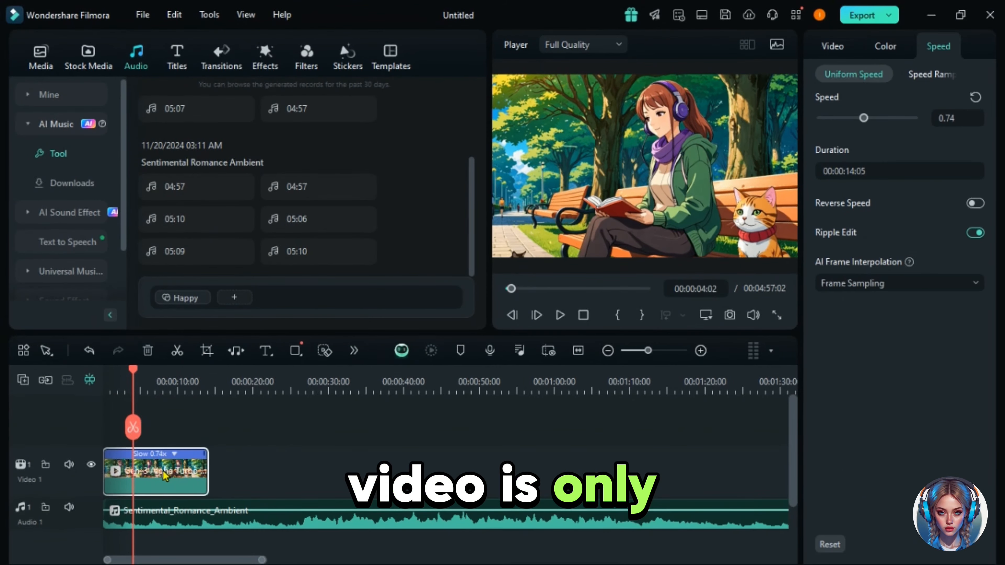
- Duplicate the slowed video clip repeatedly along the video track to cover the length of the music
{"action": "right_click", "coordinate": [177, 471]}
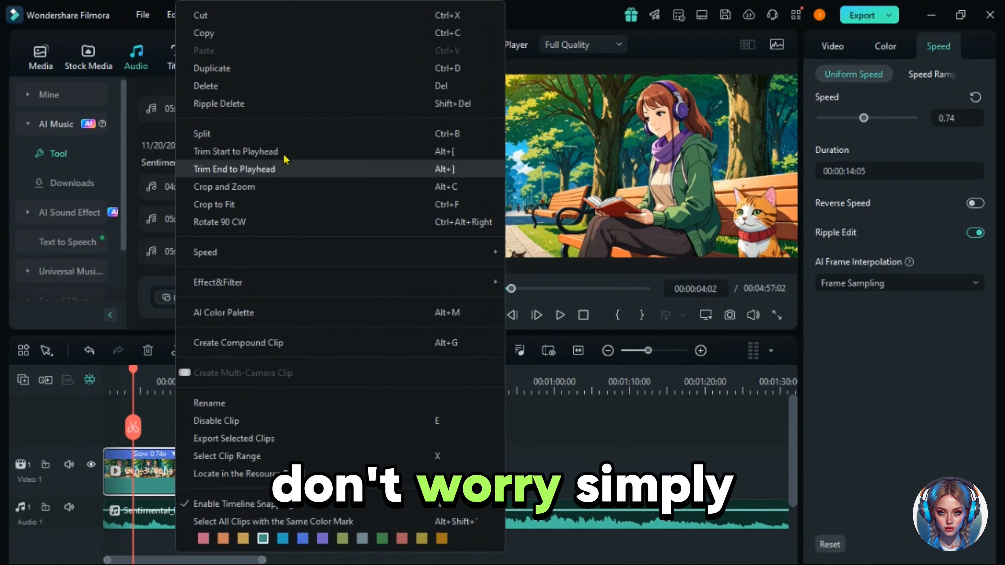
{"action": "left_click", "coordinate": [242, 68]}
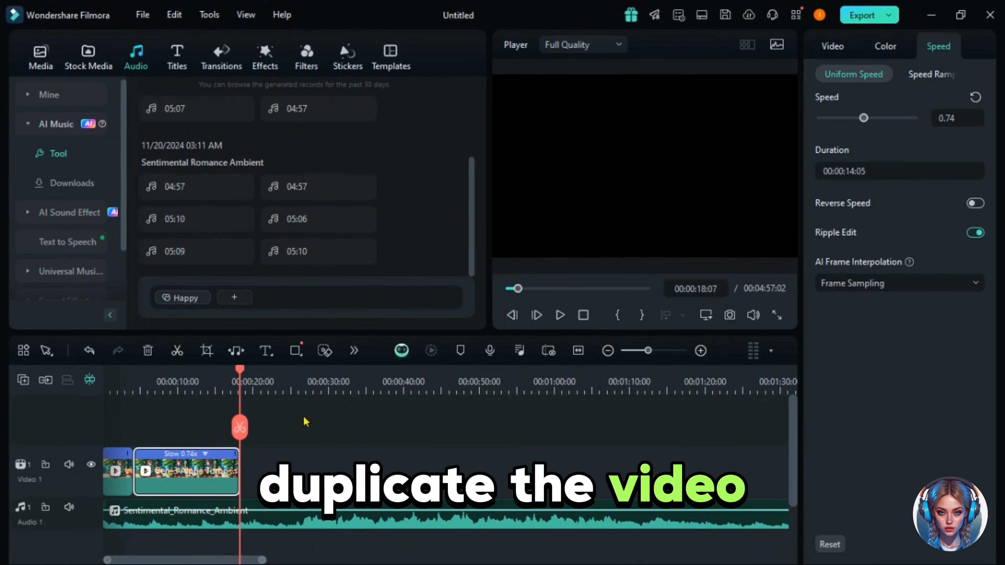
{"action": "right_click", "coordinate": [211, 471]}
{"action": "left_click", "coordinate": [236, 68]}
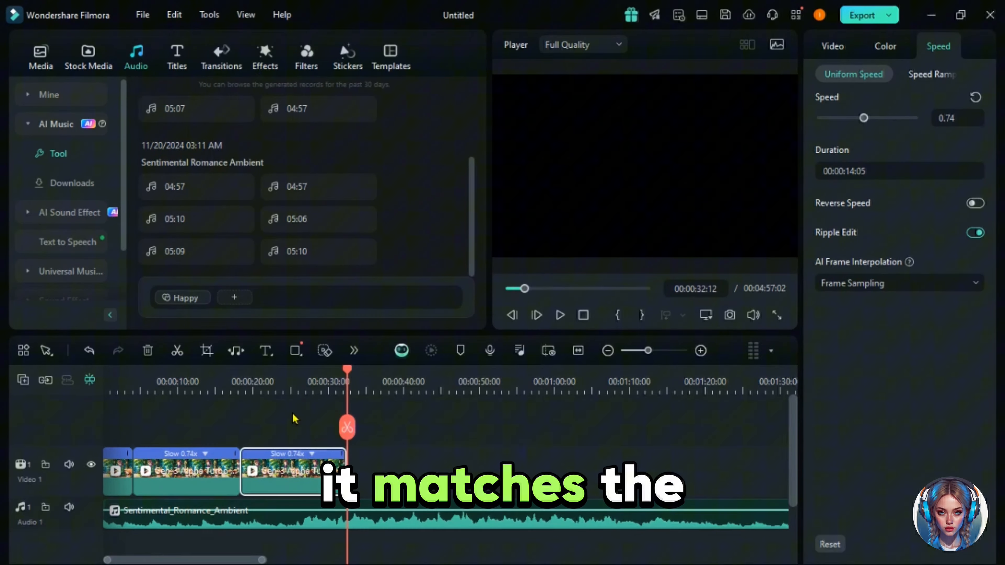
{"action": "right_click", "coordinate": [315, 484]}
{"action": "left_click", "coordinate": [345, 68]}
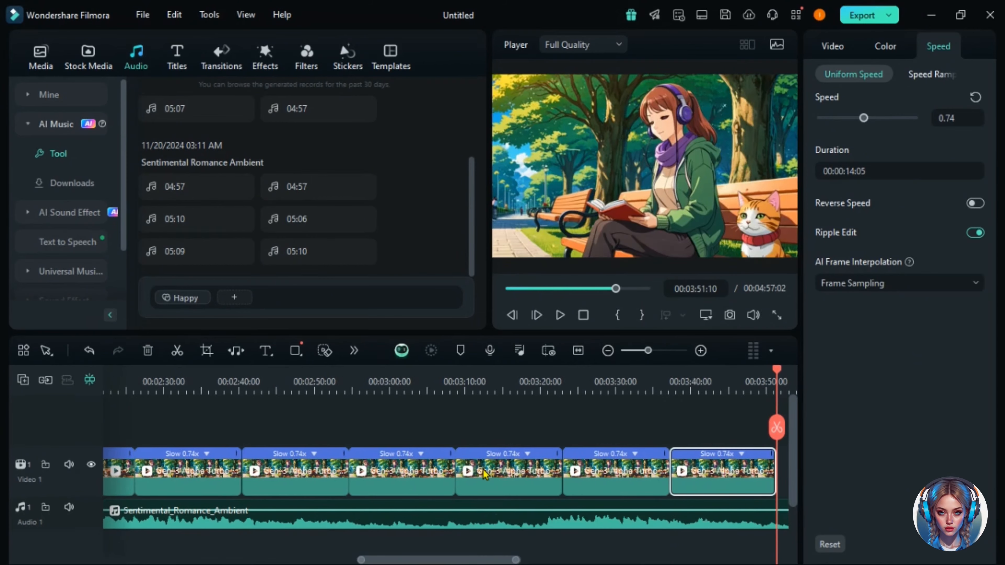
- Trim the last video copy to the end of the music track and return the playhead to the start
{"action": "left_click", "coordinate": [579, 475]}
{"action": "left_click_drag", "start_coordinate": [562, 475], "coordinate": [523, 475]}
{"action": "left_click_drag", "start_coordinate": [617, 559], "coordinate": [186, 559]}
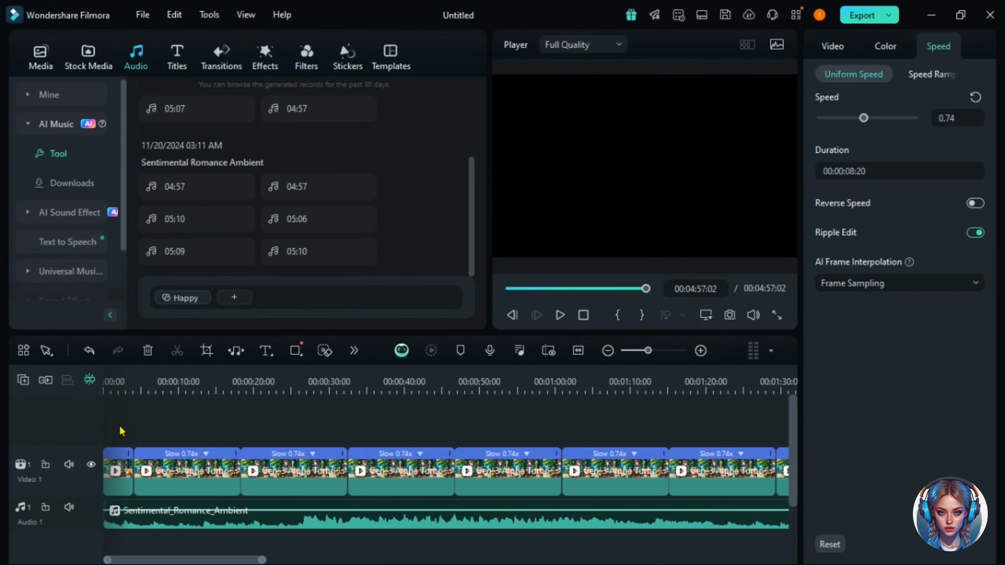
{"action": "left_click", "coordinate": [104, 391]}
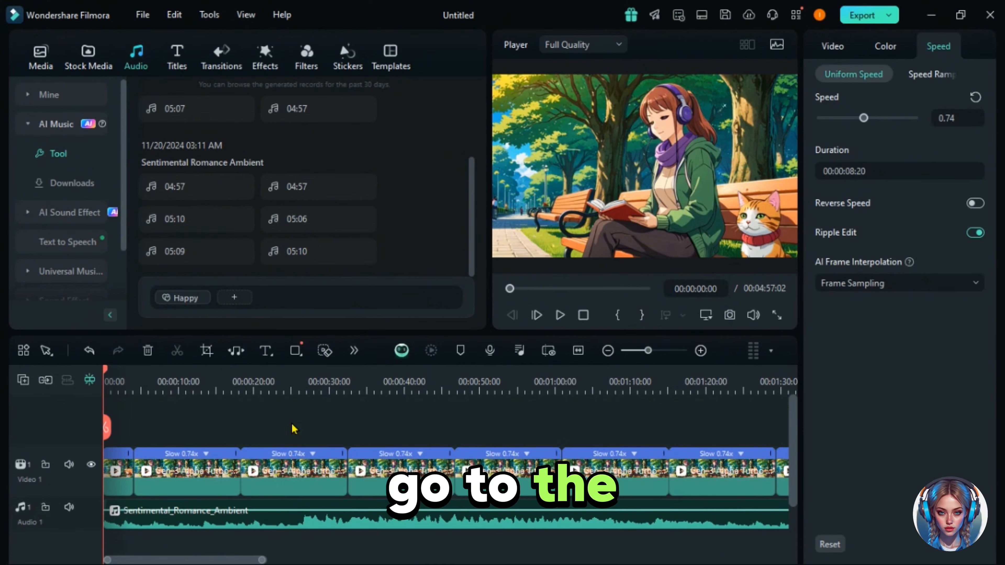
- Find Star Particle Effect Overlay 08 with a "sparkle" effects search, add it above the video track and extend it along the looped clips
{"action": "left_click", "coordinate": [263, 59]}
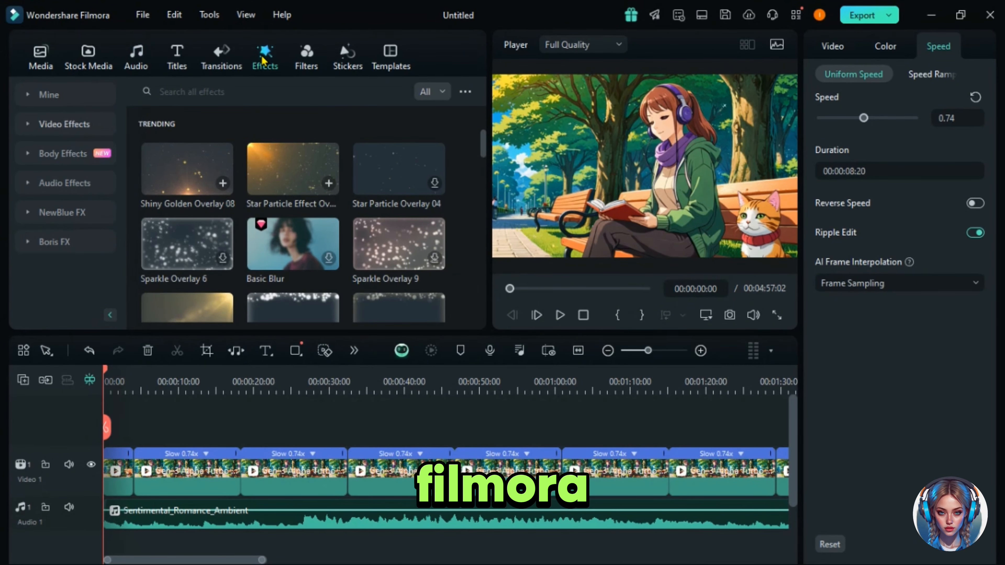
{"action": "left_click", "coordinate": [213, 93]}
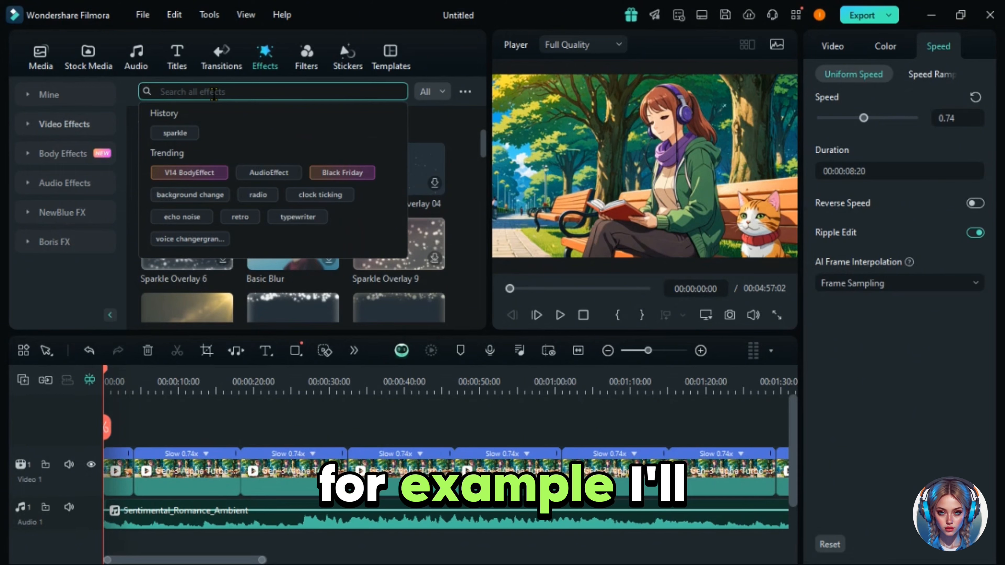
{"action": "left_click", "coordinate": [185, 134]}
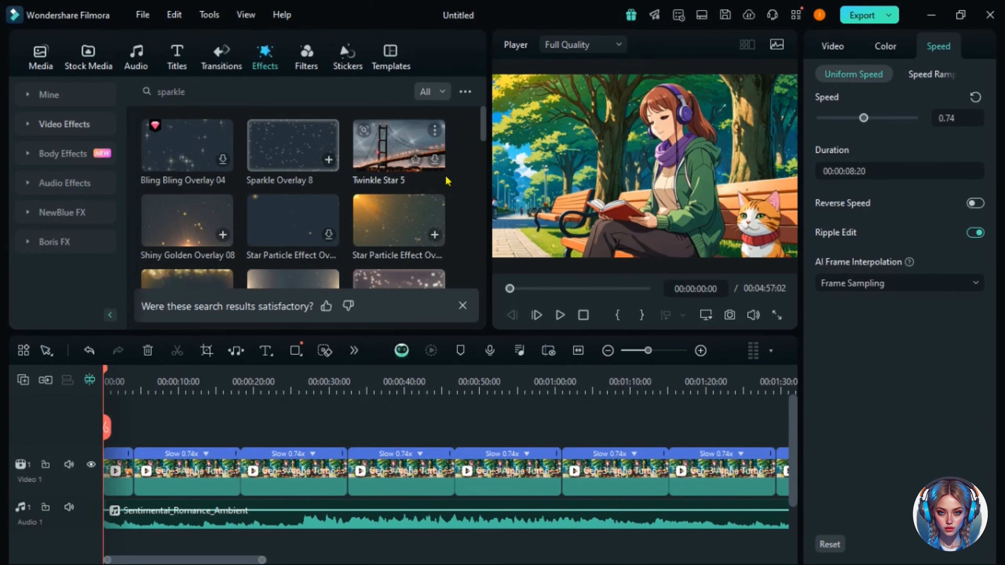
{"action": "mouse_move", "coordinate": [484, 132]}
{"action": "left_mouse_down"}
{"action": "mouse_move", "coordinate": [484, 197]}
{"action": "mouse_move", "coordinate": [481, 129]}
{"action": "left_mouse_up"}
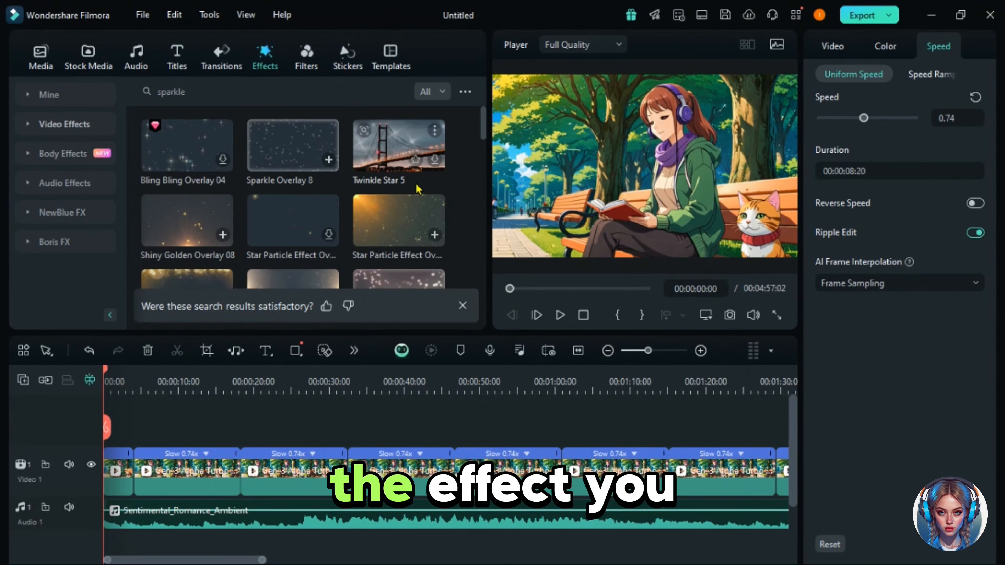
{"action": "left_click", "coordinate": [390, 228]}
{"action": "left_click", "coordinate": [435, 235]}
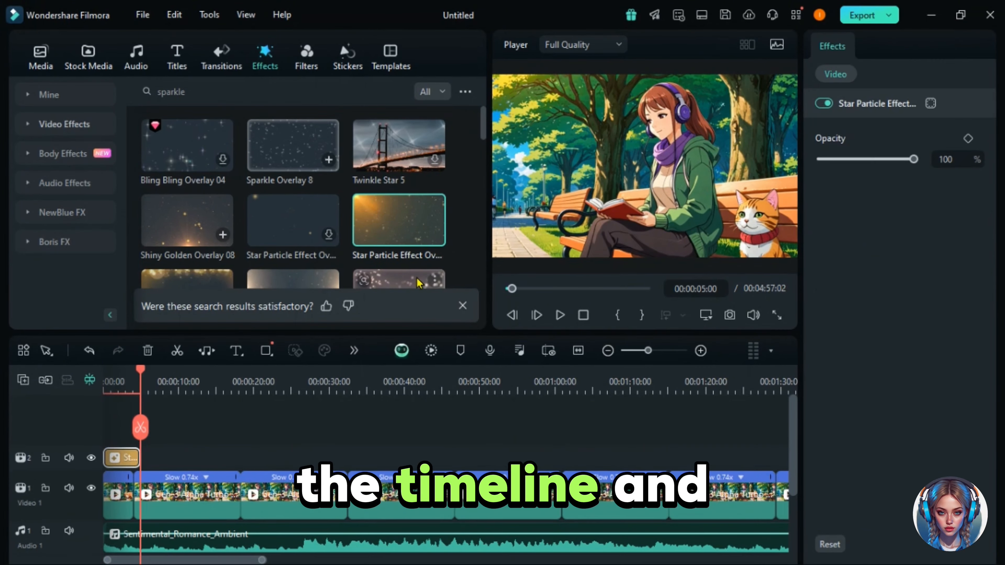
{"action": "left_click_drag", "start_coordinate": [139, 458], "coordinate": [681, 471]}
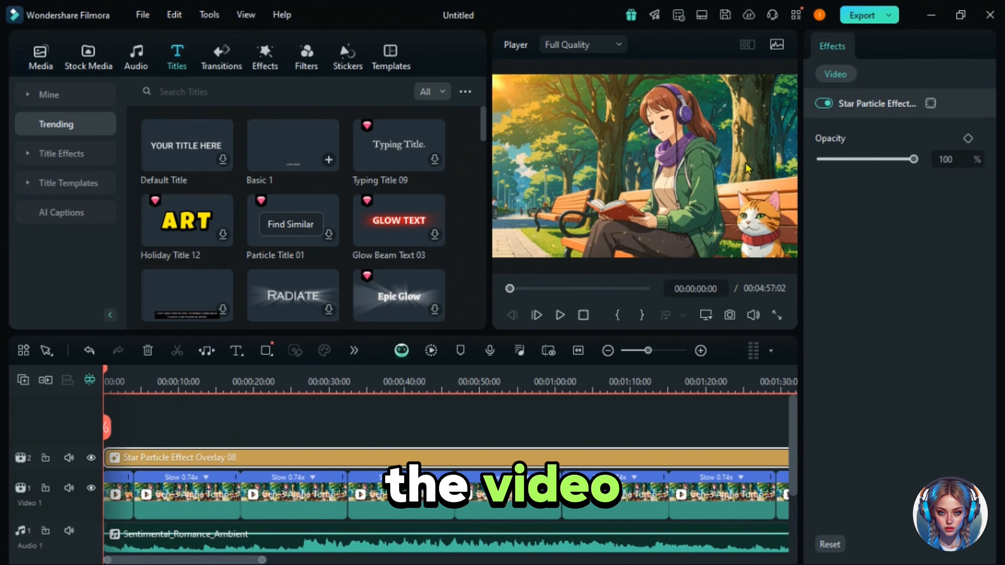
- Export the project locally as an MP4 video named lofi with Higher quality
{"action": "left_click", "coordinate": [873, 16]}
{"action": "left_click", "coordinate": [588, 138]}
{"action": "left_click", "coordinate": [579, 227]}
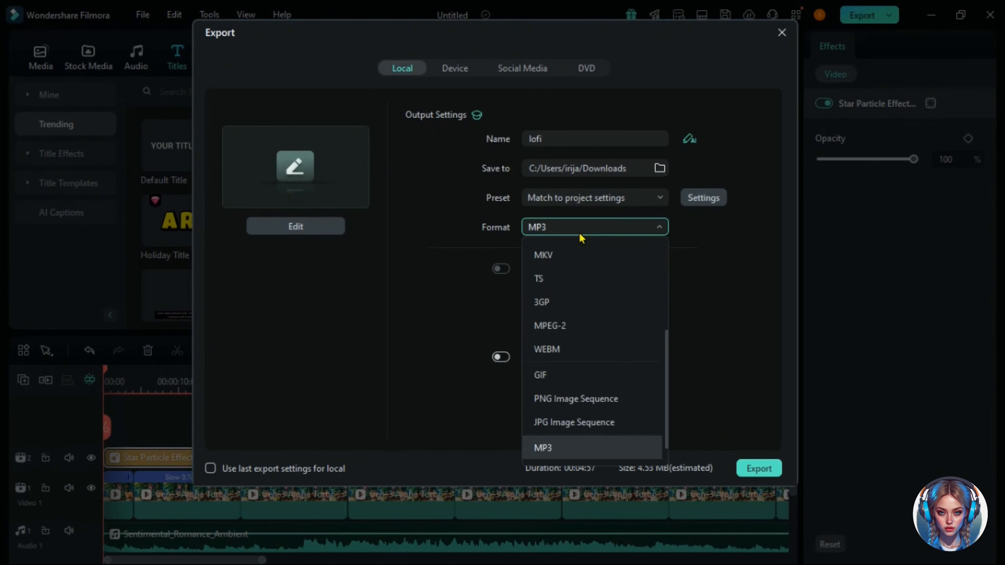
{"action": "scroll", "coordinate": [652, 258], "scroll_direction": "up", "scroll_amount": 5}
{"action": "left_click", "coordinate": [653, 256]}
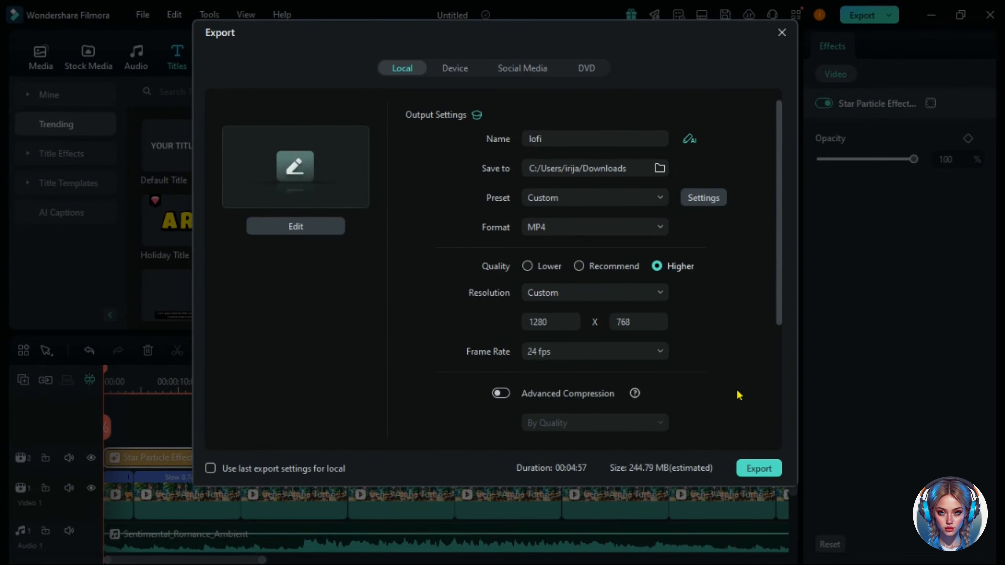
{"action": "left_click", "coordinate": [770, 470]}
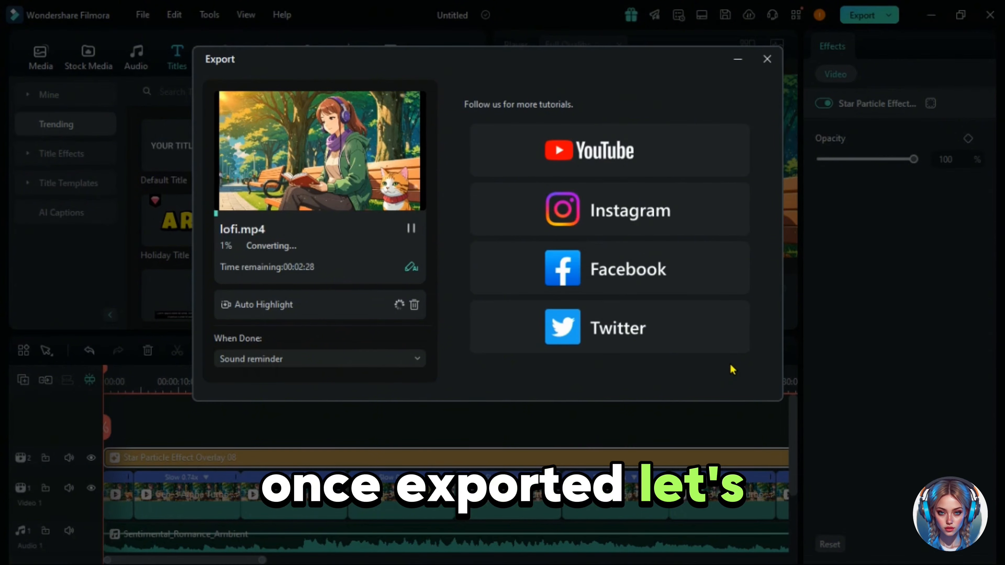